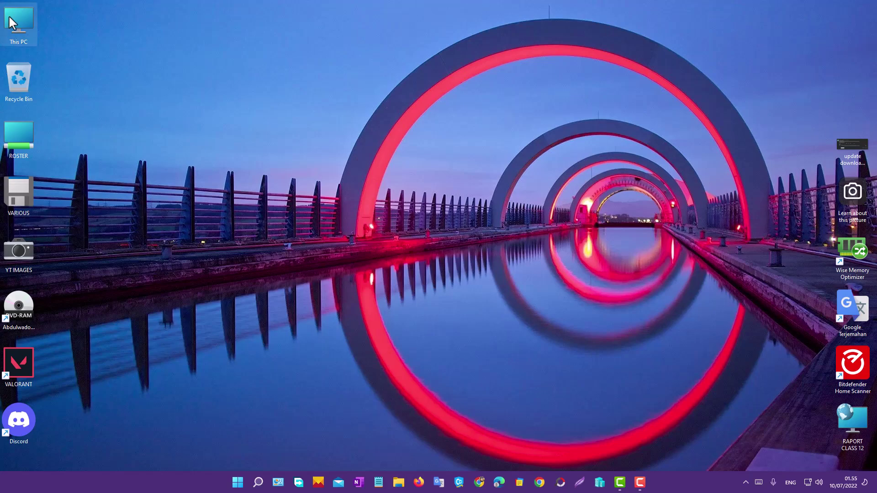
pyautogui.doubleClick(11, 14)
pyautogui.click(539, 99)
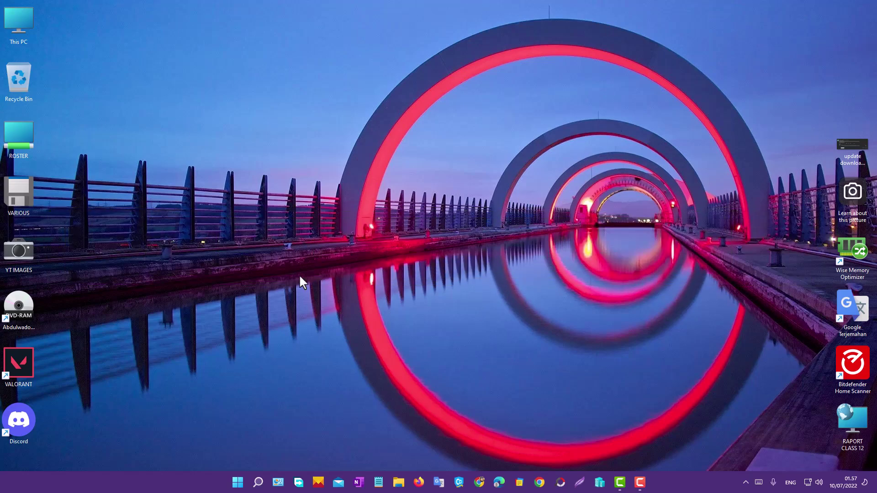
# - Search Windows for "services" and open the Services app
pyautogui.click(258, 482)
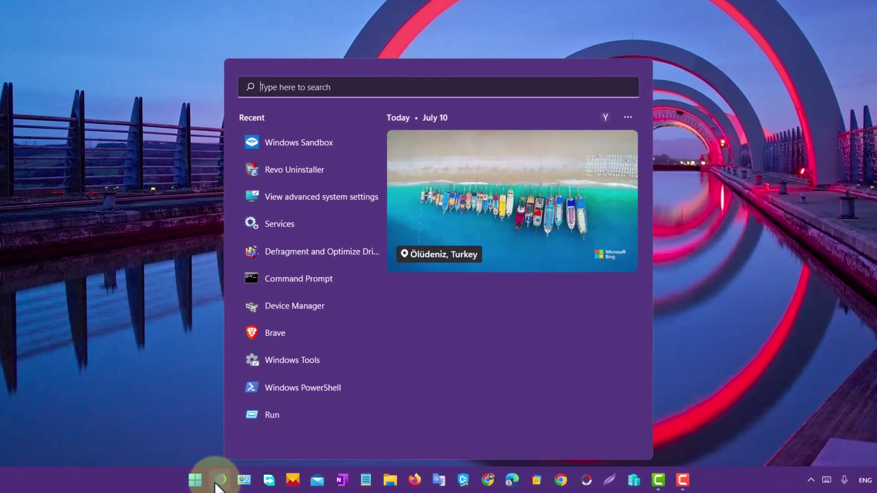
pyautogui.write('services')
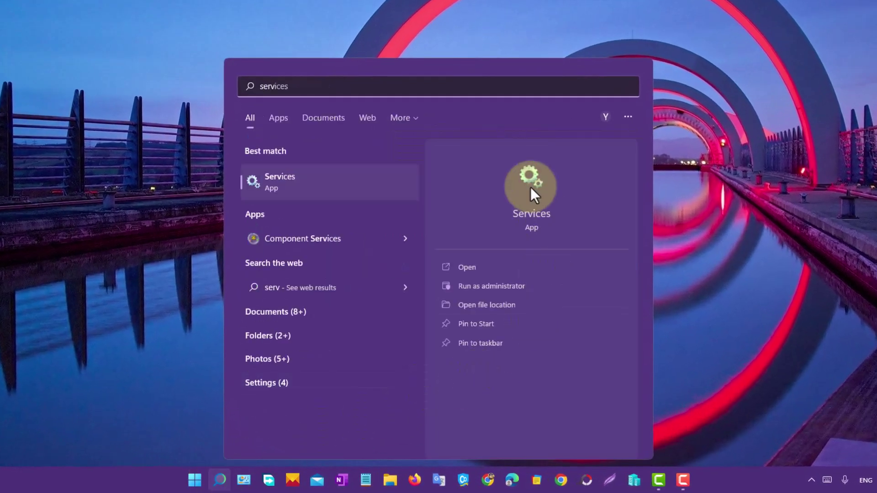
pyautogui.click(530, 187)
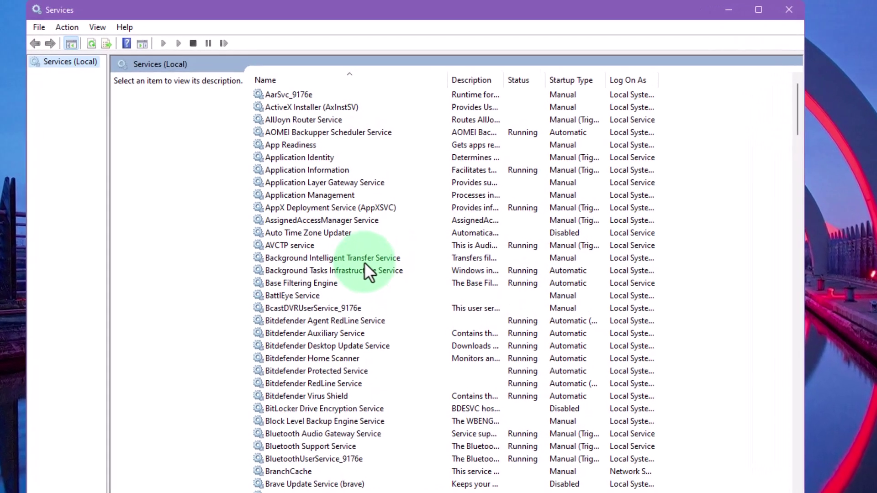
# - Look at the actions available for the Background Intelligent Transfer Service
pyautogui.click(376, 223)
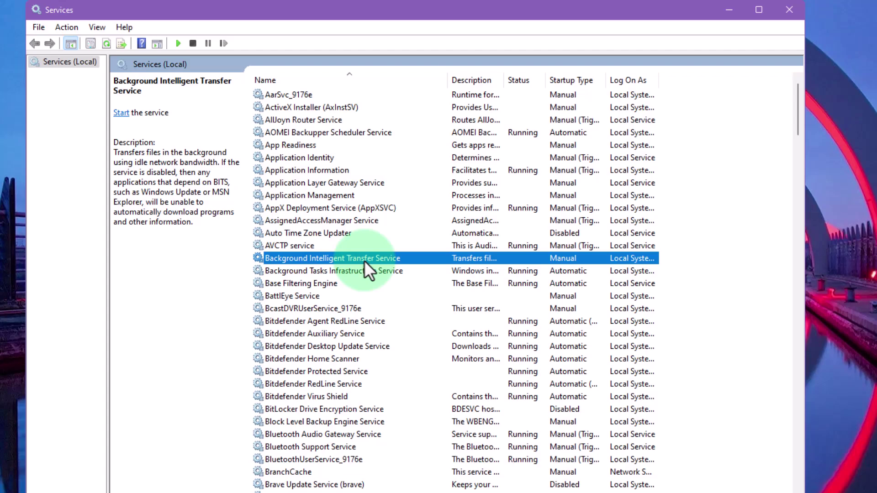
pyautogui.rightClick(365, 270)
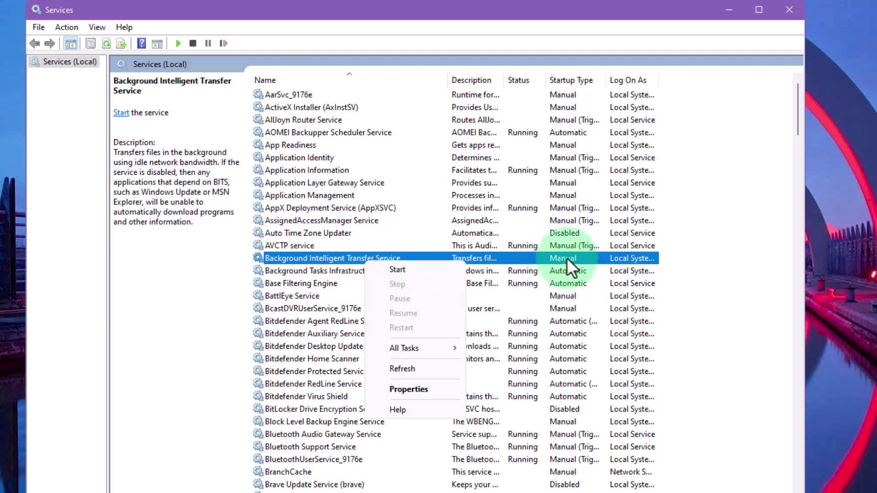
pyautogui.click(539, 258)
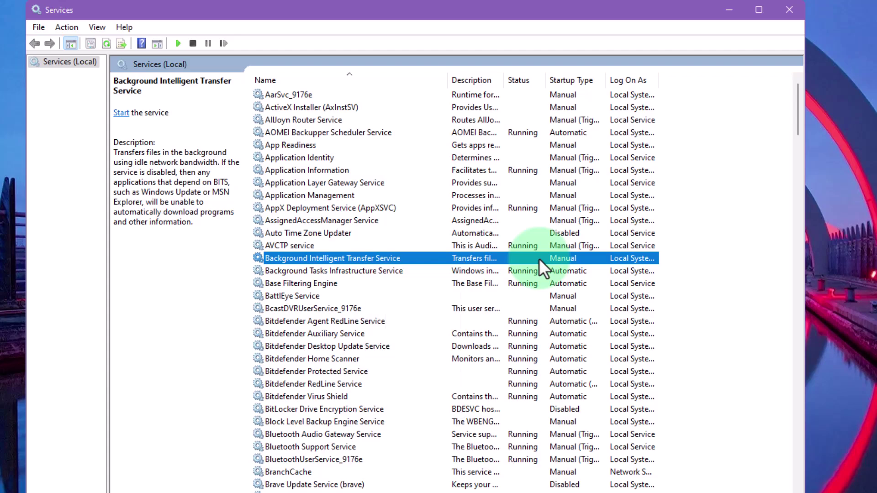
pyautogui.rightClick(378, 258)
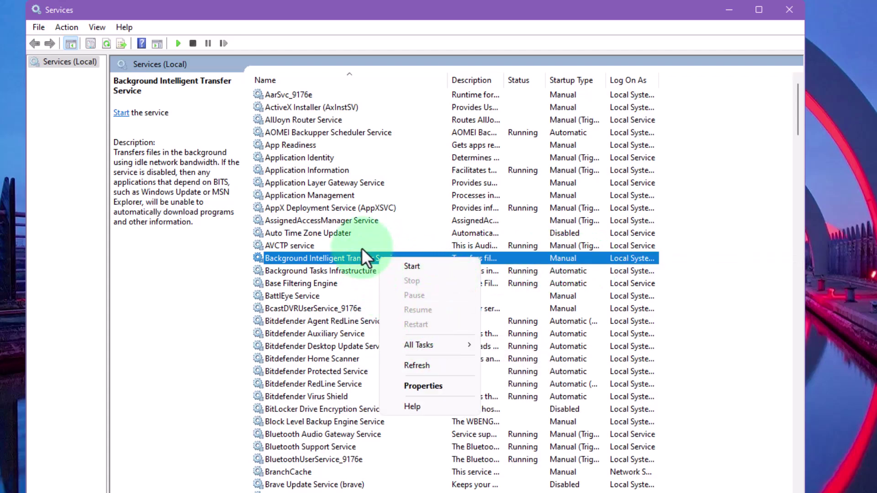
# - Try the Automatic startup type in the Background Intelligent Transfer Service properties, then discard the change
pyautogui.click(360, 259)
pyautogui.doubleClick(360, 258)
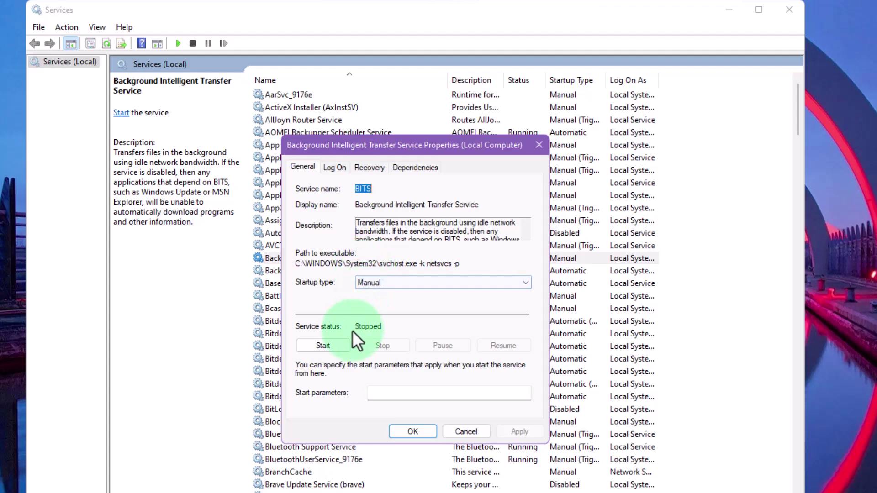
pyautogui.click(434, 283)
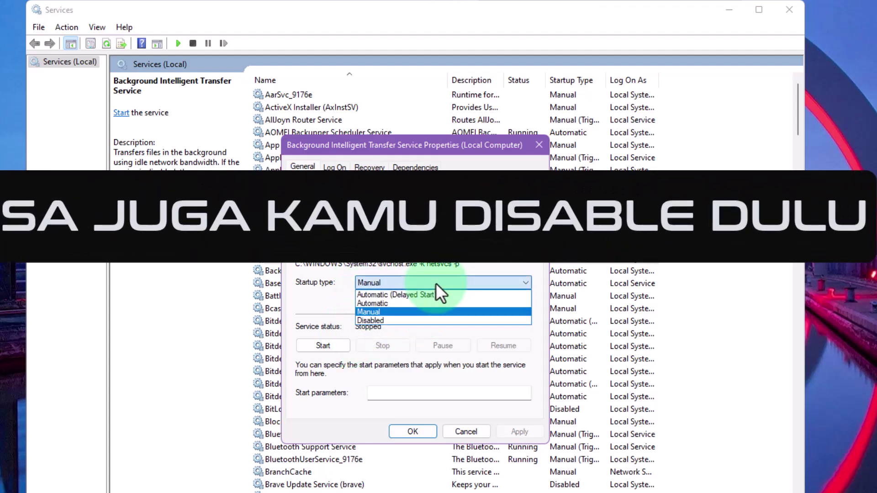
pyautogui.click(409, 302)
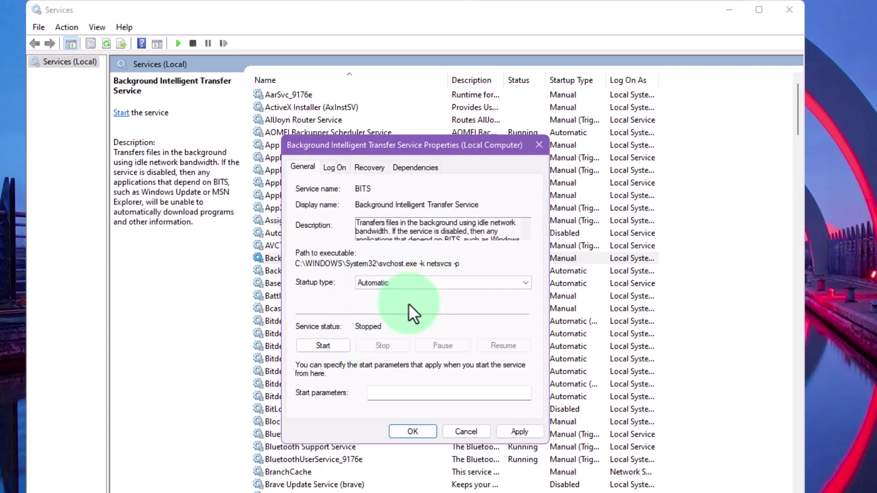
pyautogui.click(471, 432)
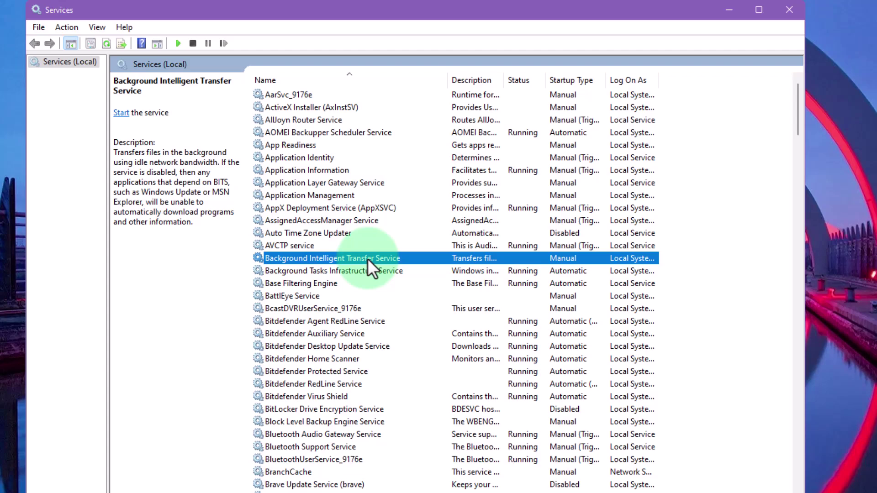
# - Find the Windows Update service, review its available actions and properties without changing them, and close Services
pyautogui.click(349, 319)
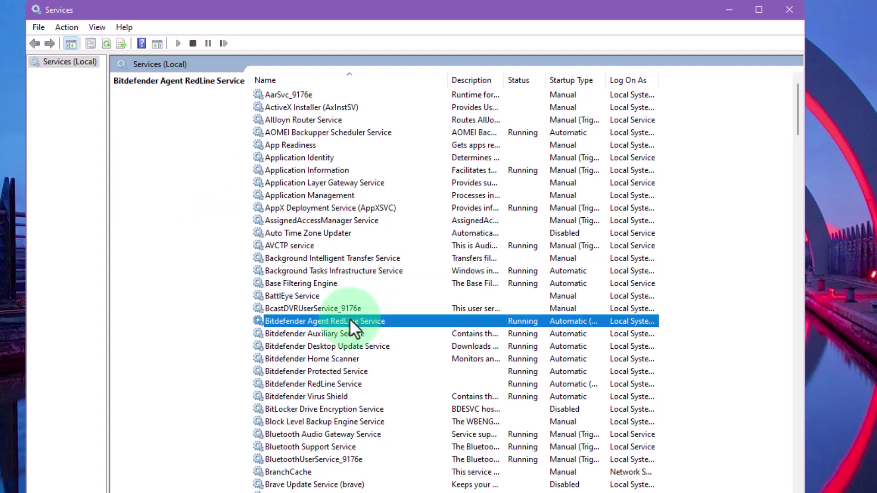
pyautogui.press('w')
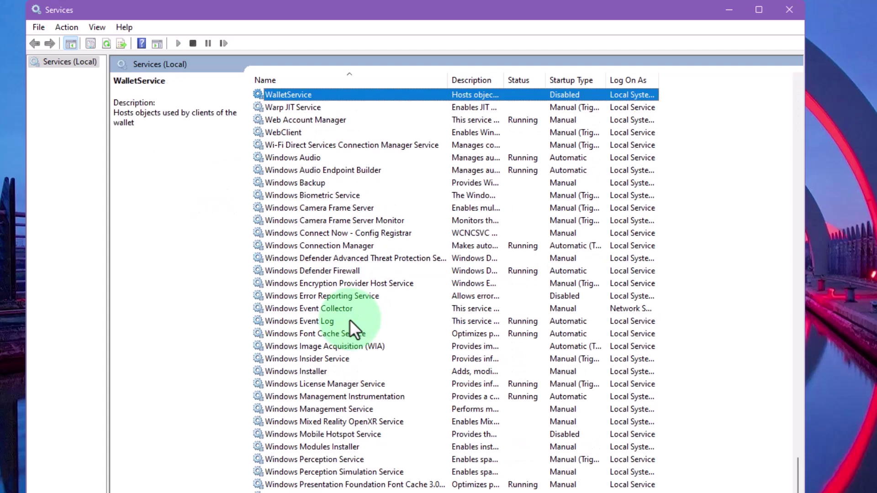
pyautogui.scroll(-3, 350, 317)
pyautogui.click(336, 471)
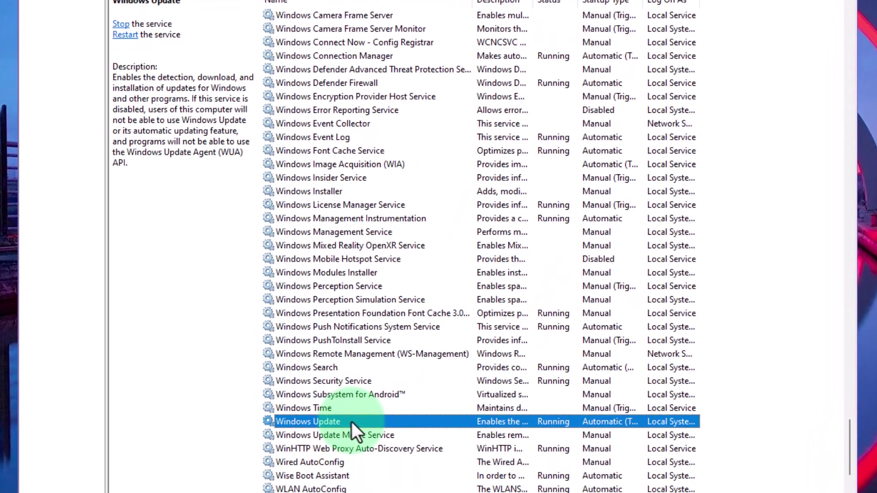
pyautogui.rightClick(351, 422)
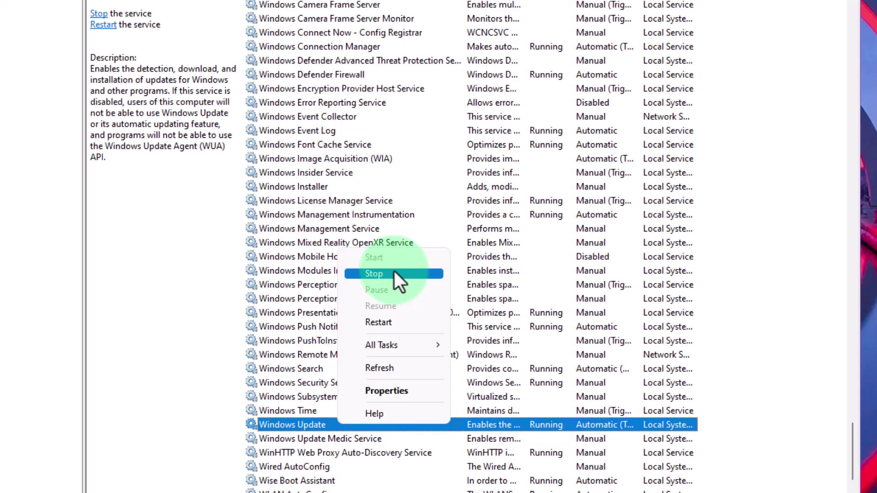
pyautogui.doubleClick(300, 425)
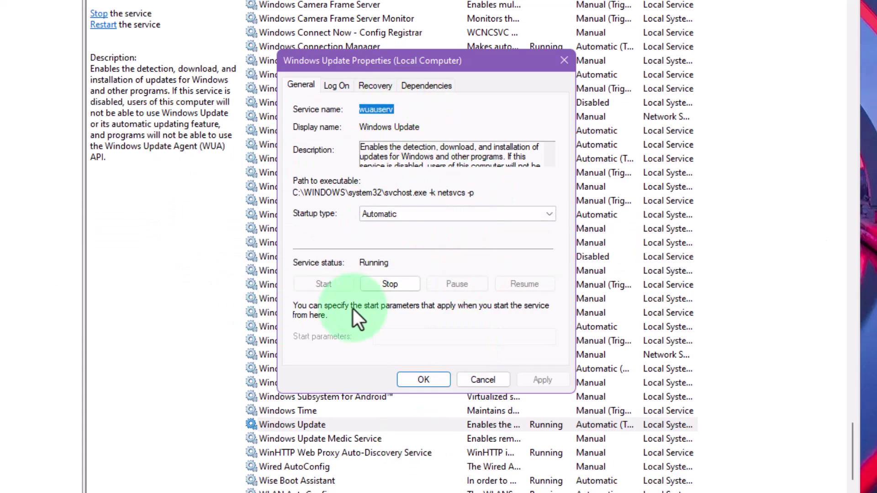
pyautogui.click(484, 380)
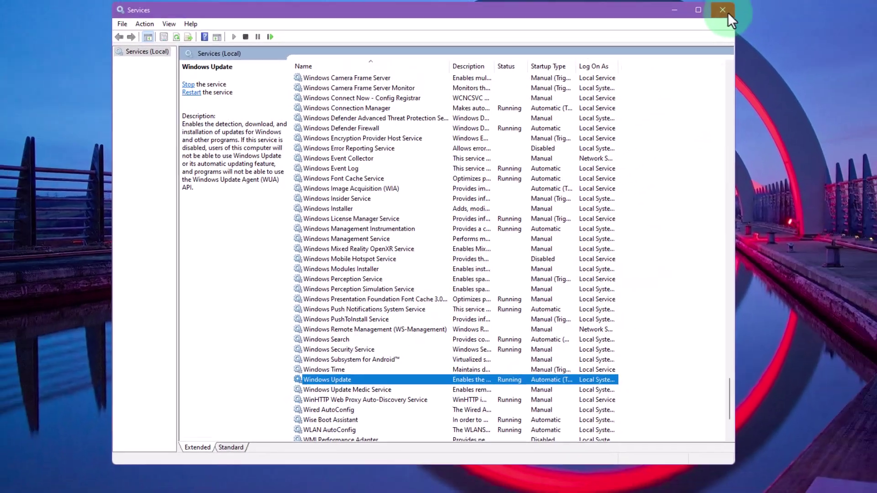
pyautogui.click(832, 14)
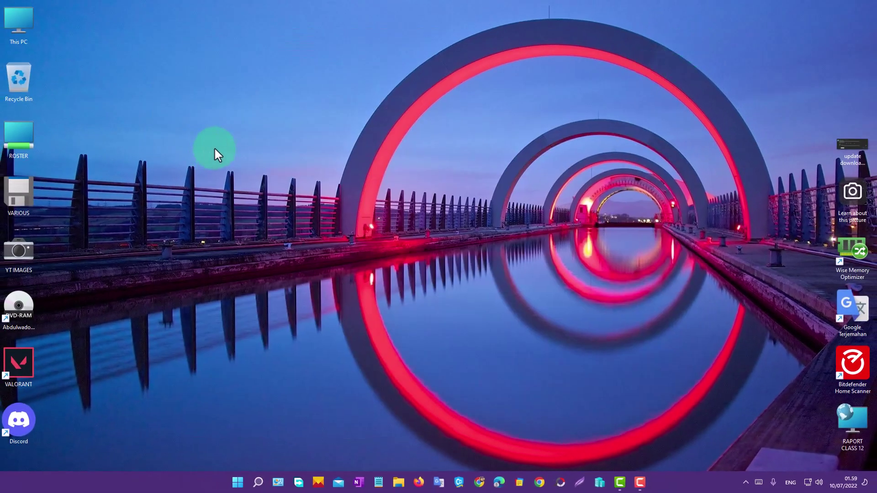
# - Open the SoftwareDistribution folder inside C:\Windows in File Explorer
pyautogui.doubleClick(19, 23)
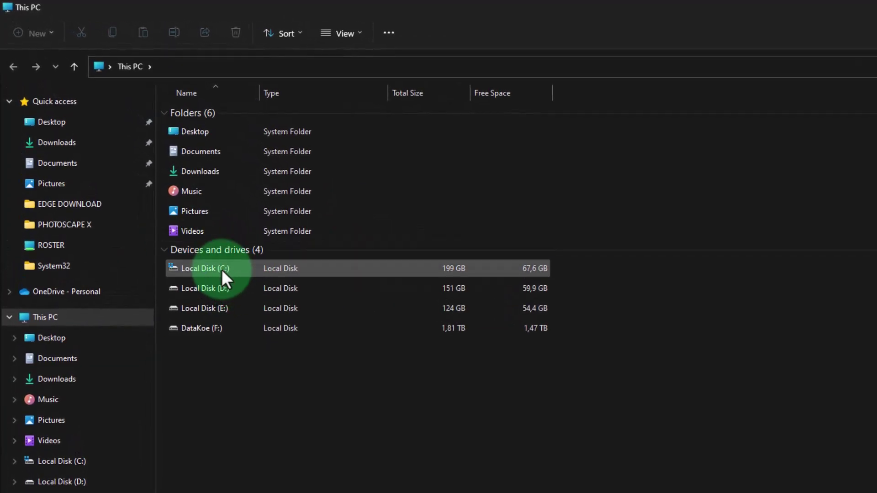
pyautogui.doubleClick(221, 269)
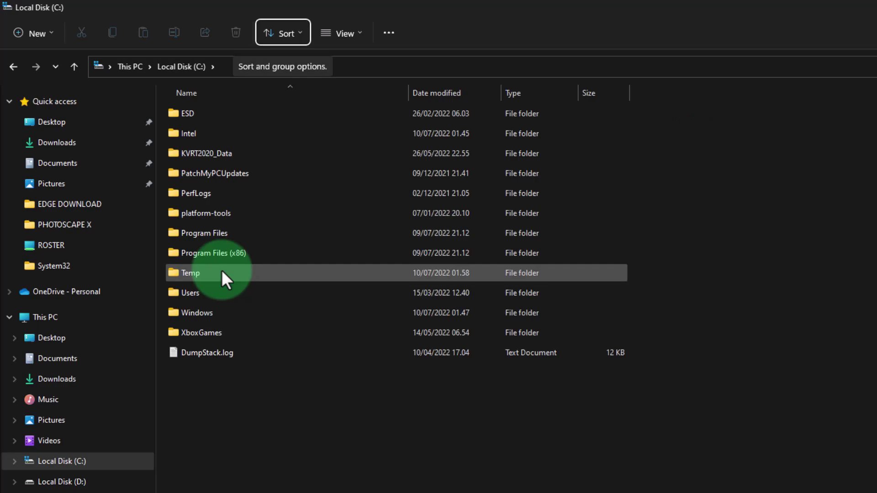
pyautogui.doubleClick(245, 313)
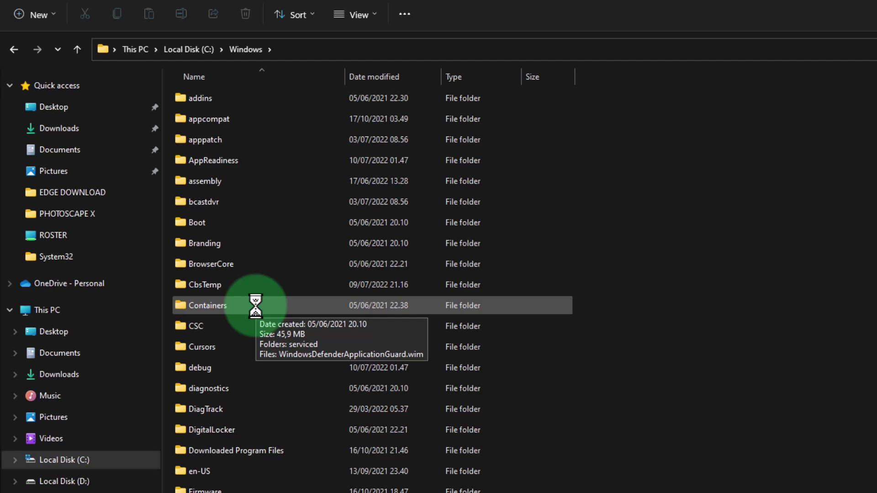
pyautogui.click(242, 311)
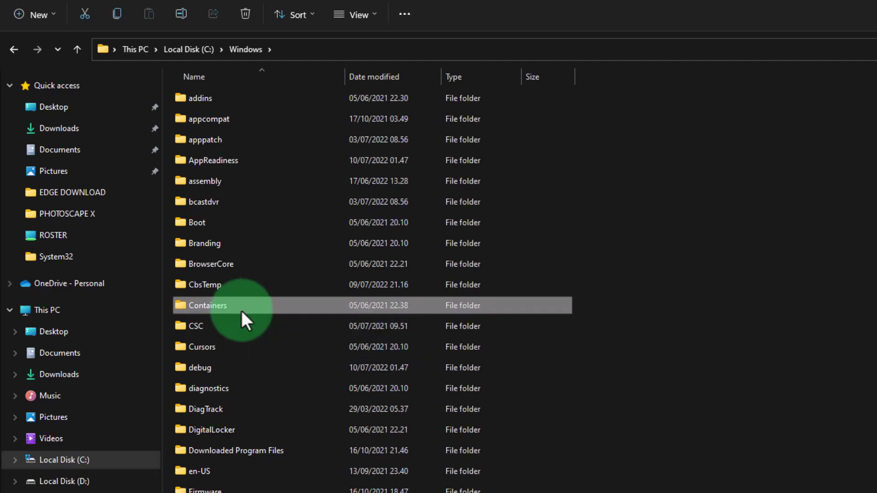
pyautogui.press('s')
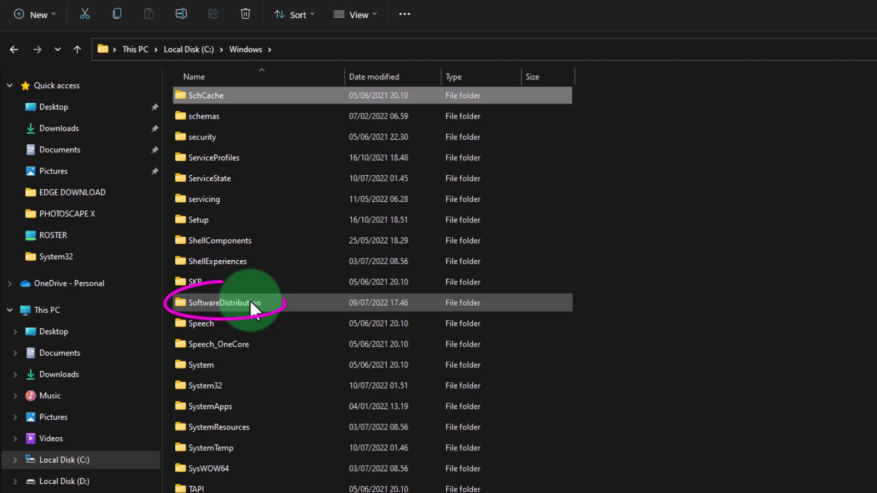
pyautogui.moveTo(251, 302)
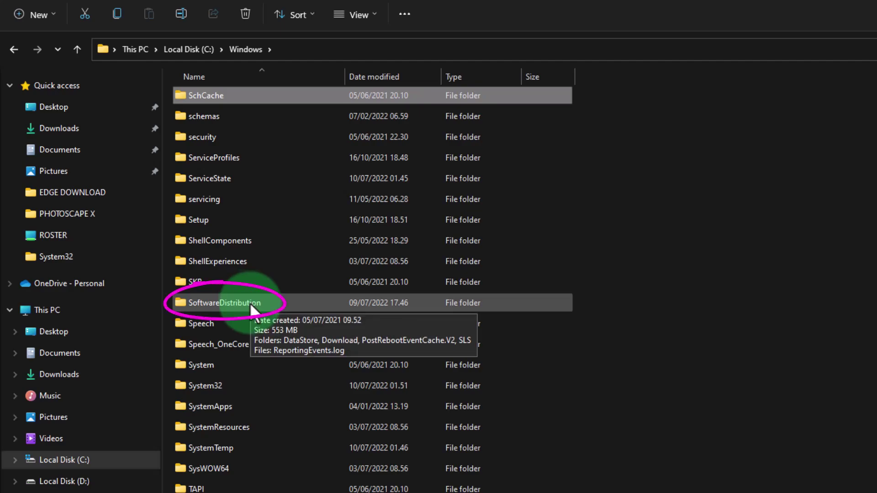
pyautogui.doubleClick(251, 303)
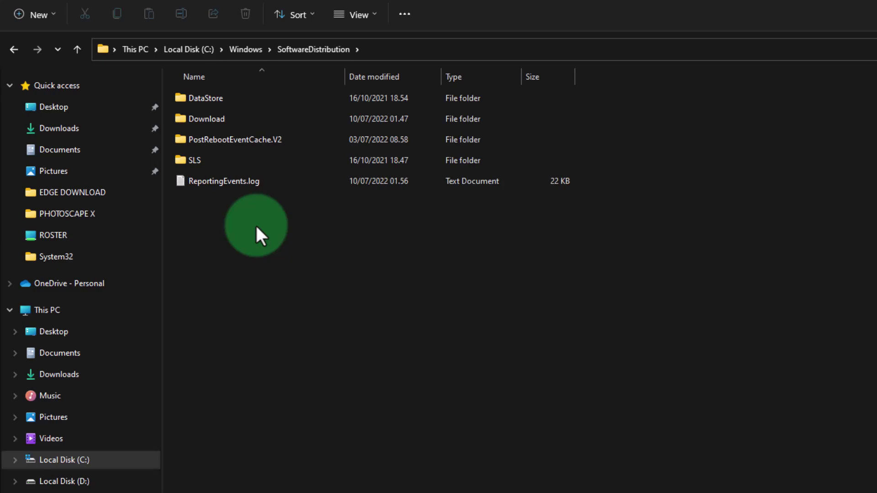
# - Delete all the folders and files inside SoftwareDistribution
pyautogui.click(246, 99)
pyautogui.hotkey('ctrl', 'a')
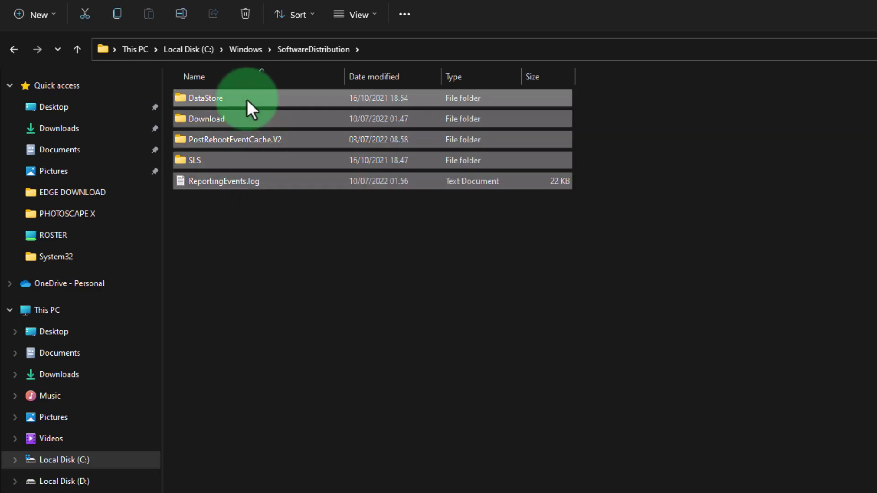
pyautogui.rightClick(250, 97)
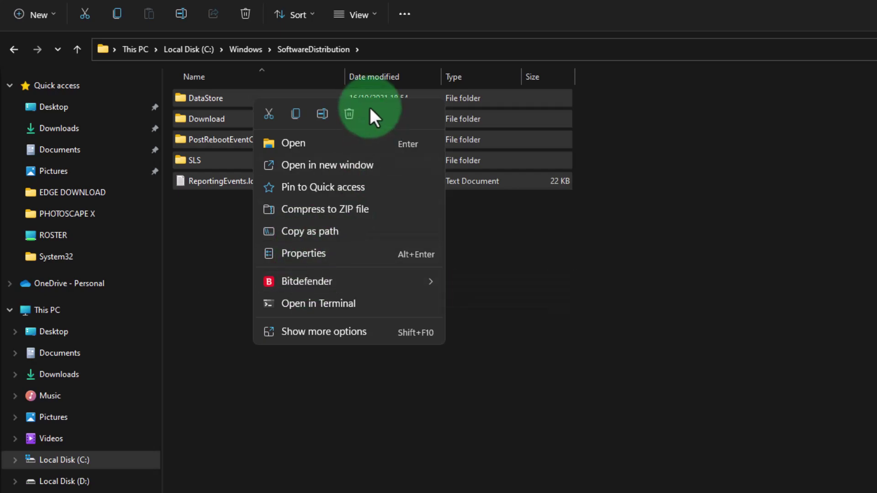
pyautogui.click(348, 114)
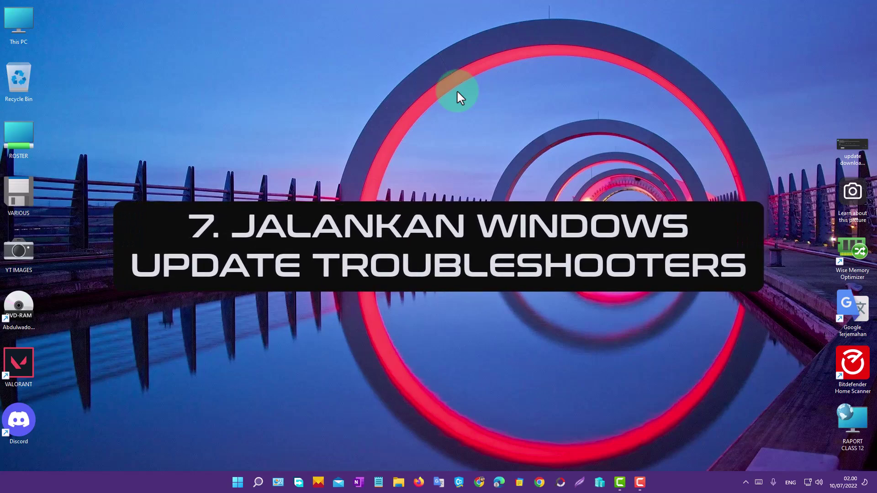
# - Open the other troubleshooters in Windows Settings, run the Windows Update troubleshooter and close its results
pyautogui.rightClick(238, 481)
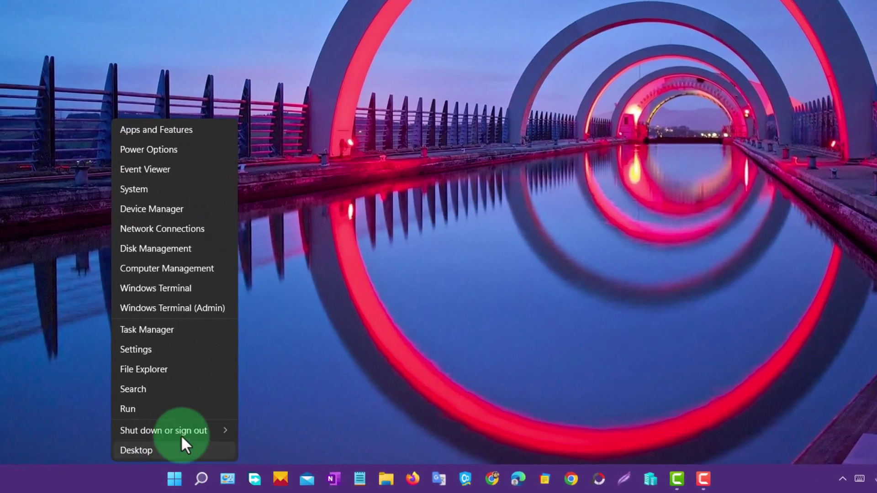
pyautogui.click(170, 346)
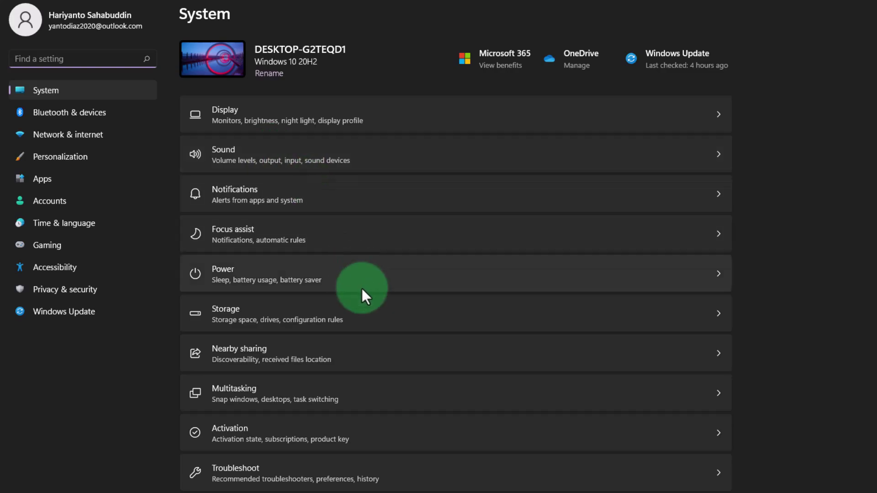
pyautogui.scroll(-3, 362, 288)
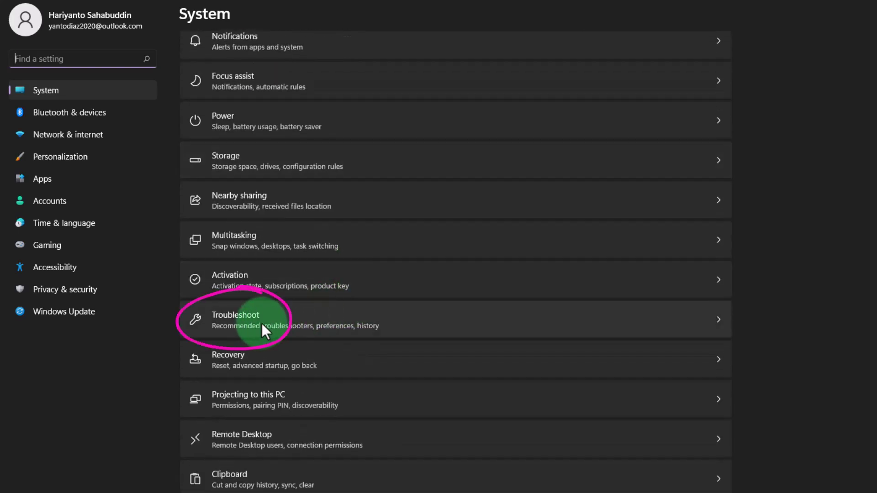
pyautogui.click(262, 323)
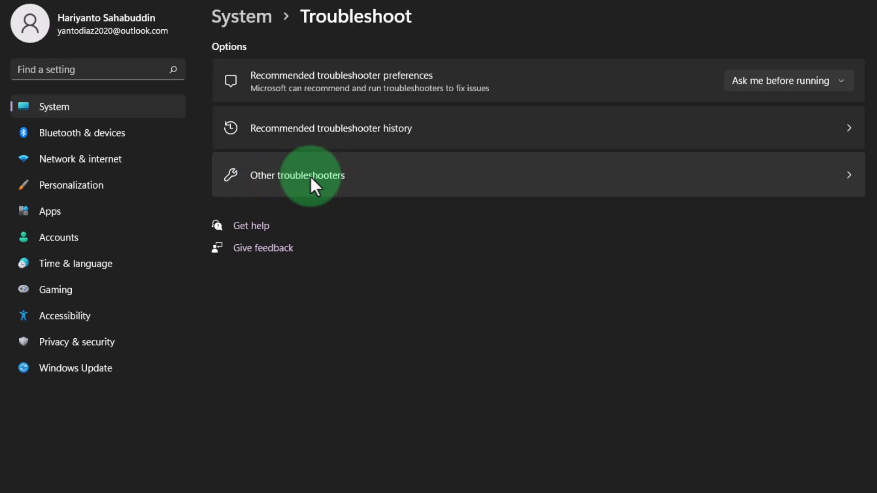
pyautogui.click(310, 177)
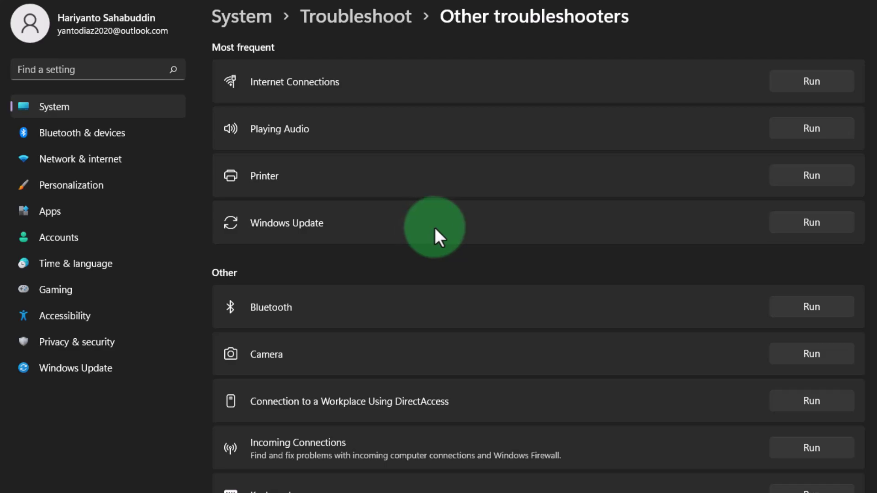
pyautogui.click(811, 224)
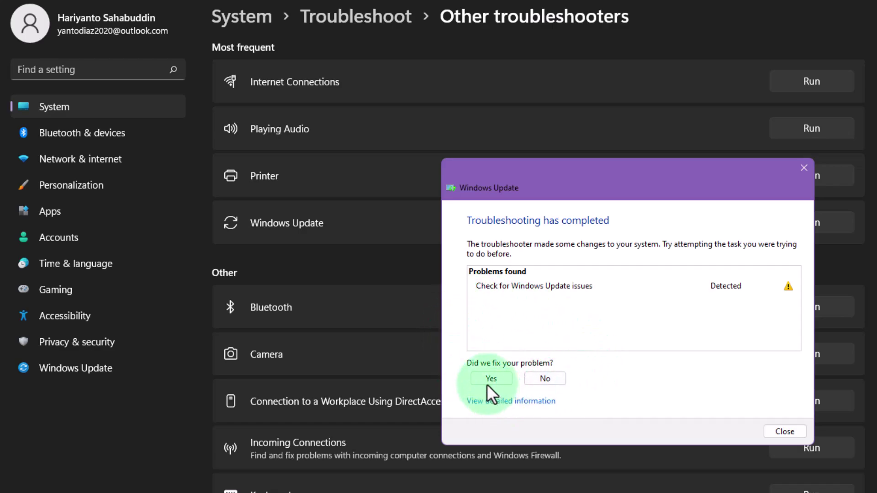
pyautogui.click(780, 431)
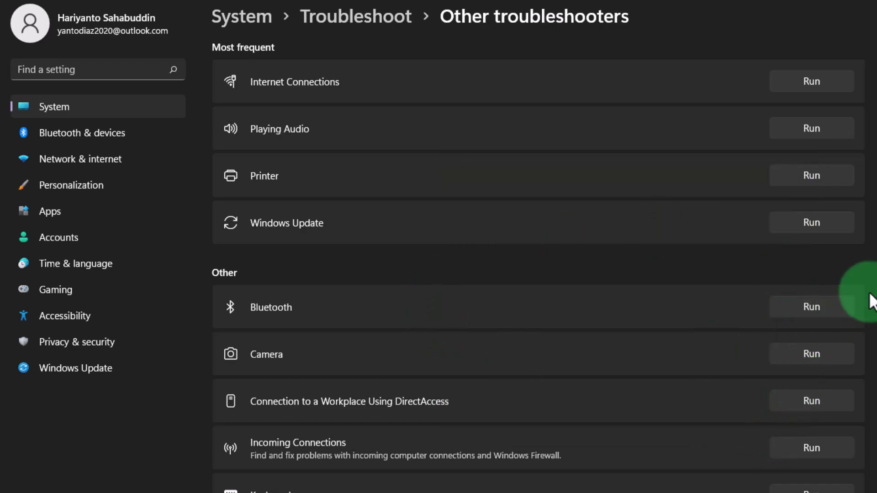